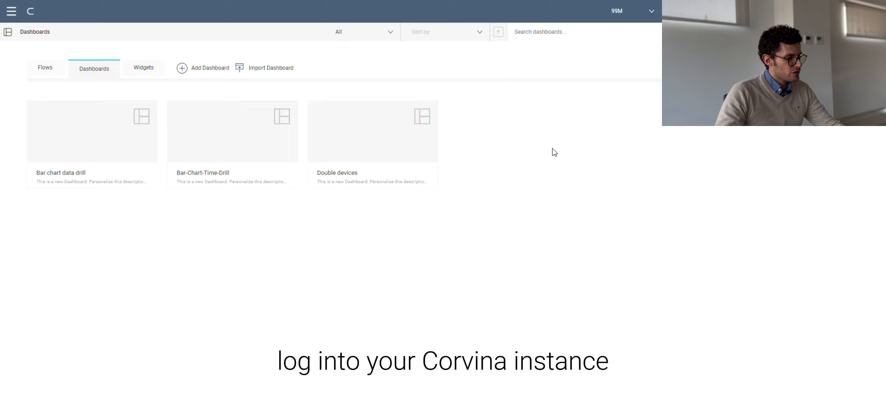
Open the data configuration page with the model and device lists
click(11, 12)
click(125, 170)
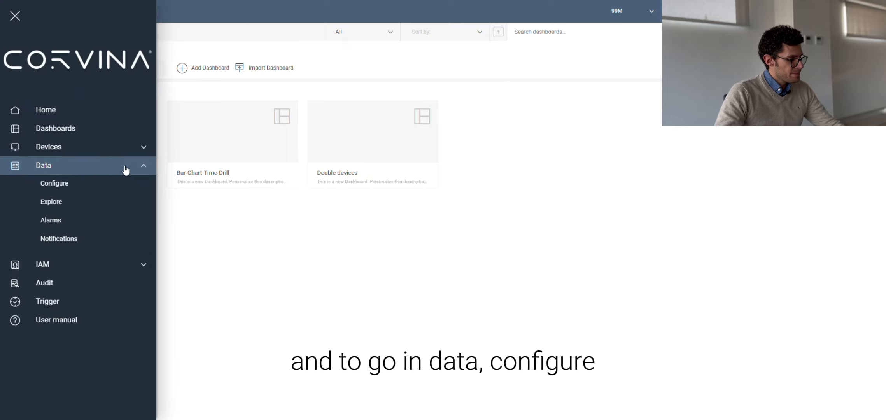
click(65, 190)
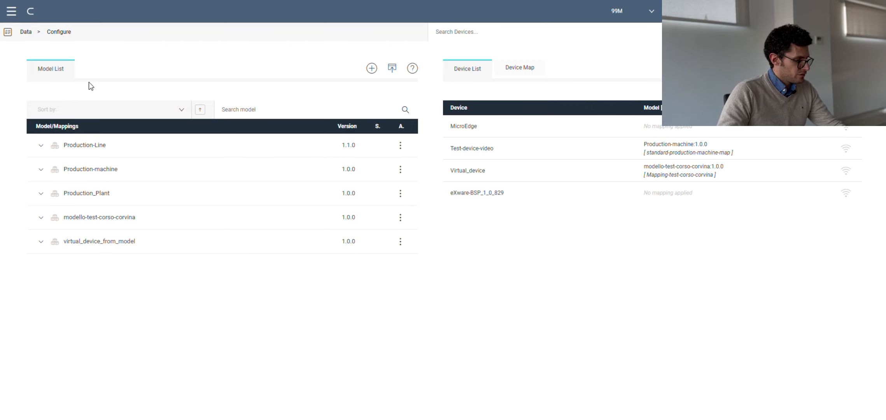
Start a new model named field_device and import all tags from the device Test-device-video into it
click(373, 69)
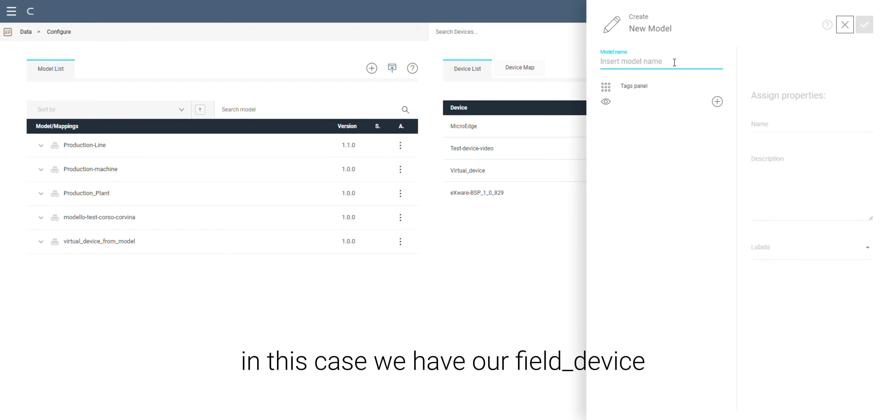
text(field_device)
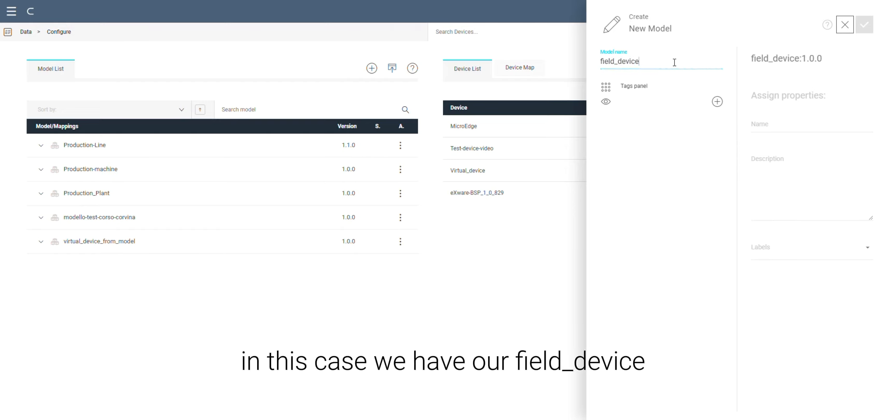
click(607, 89)
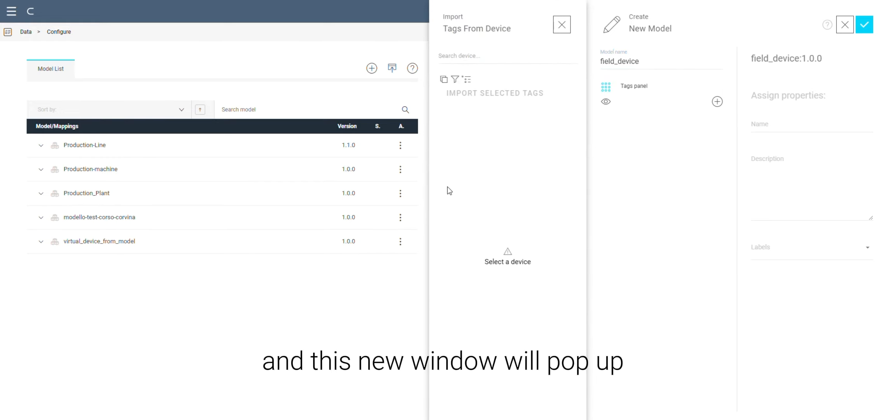
click(485, 57)
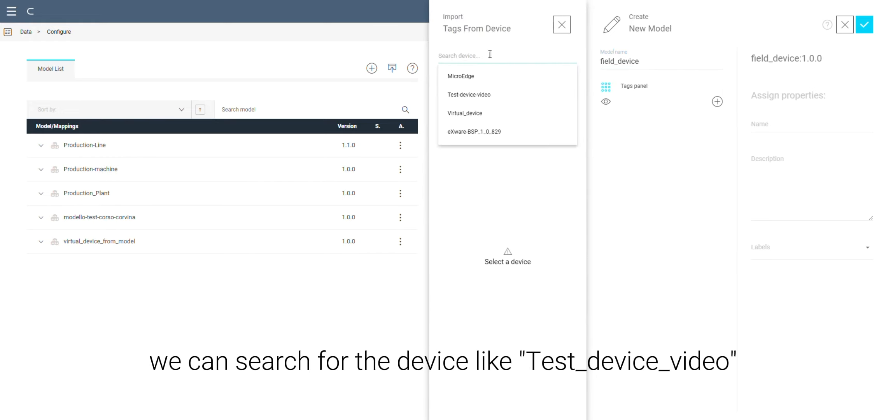
click(486, 94)
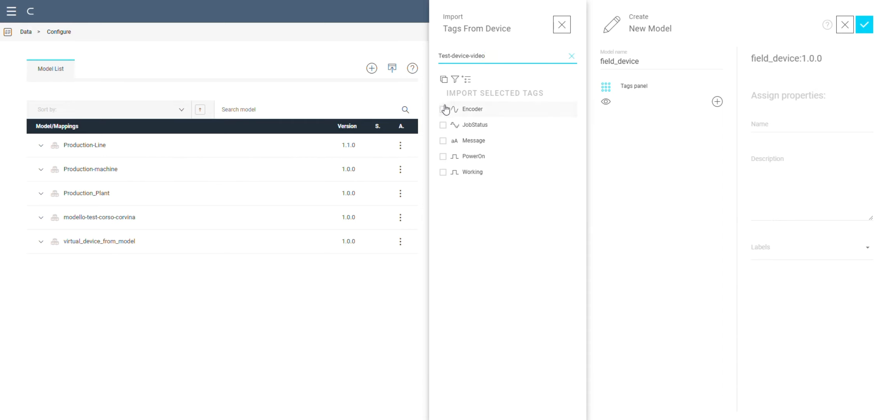
click(444, 80)
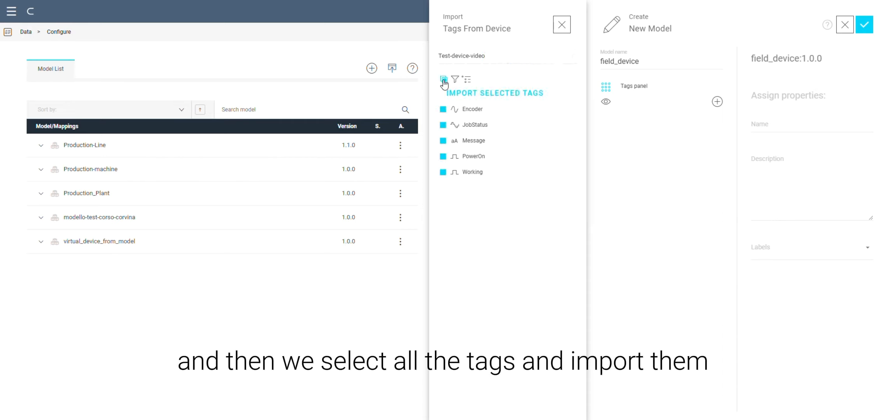
click(478, 97)
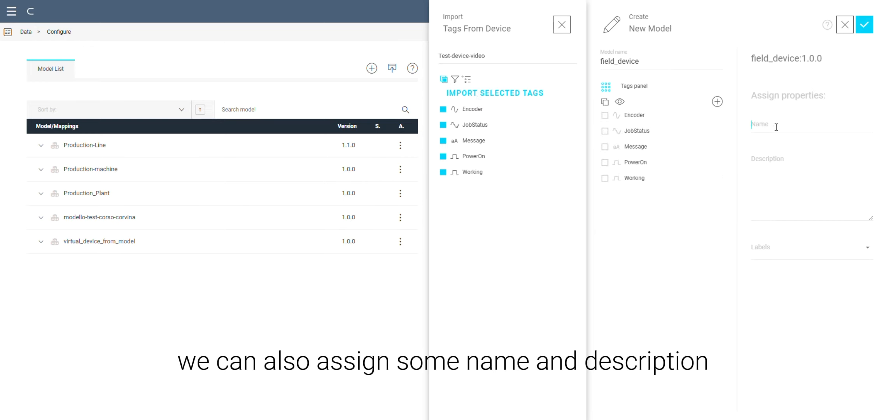
Examine the name, description, label and unit properties available for the model and each imported tag
click(783, 174)
click(787, 258)
click(637, 115)
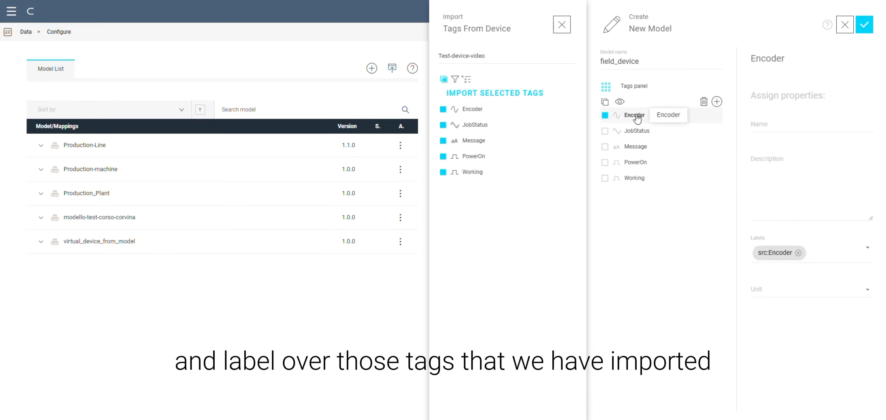
click(642, 131)
click(639, 146)
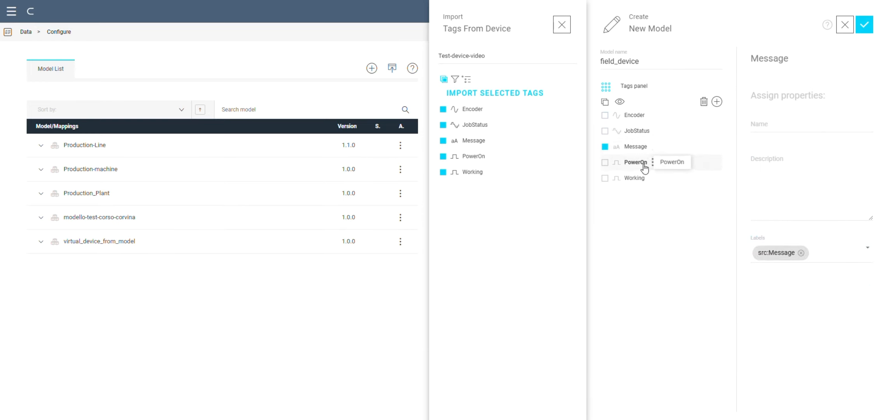
click(637, 163)
click(638, 178)
click(637, 116)
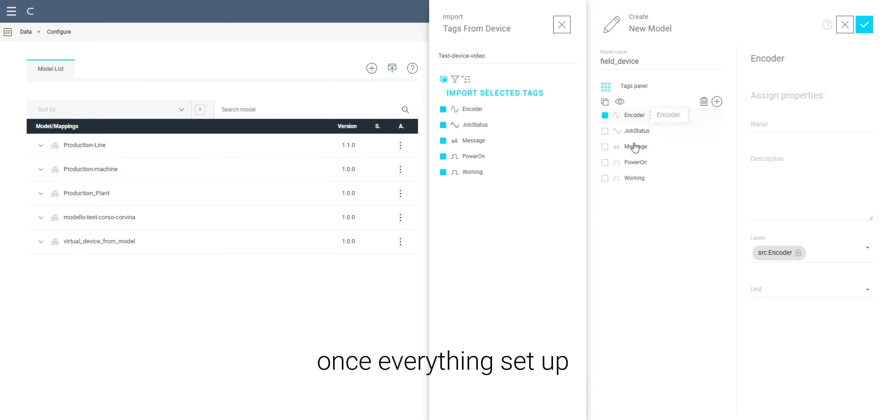
click(604, 131)
click(605, 131)
click(604, 115)
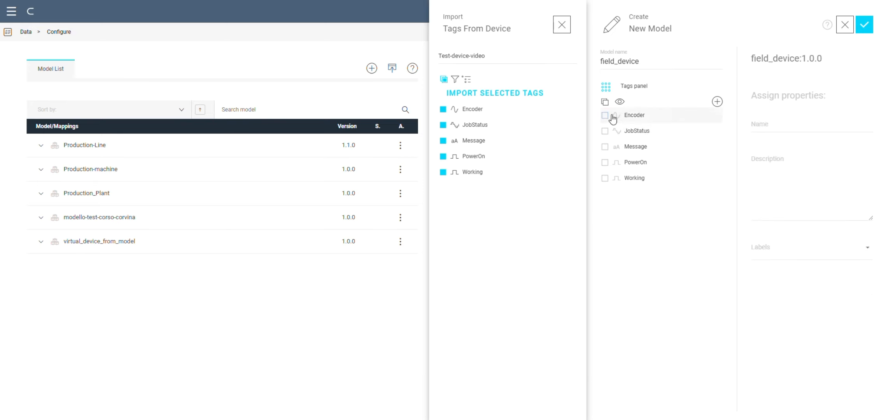
Save the field_device model and start a new mapping for it named field_device_mapping
click(864, 25)
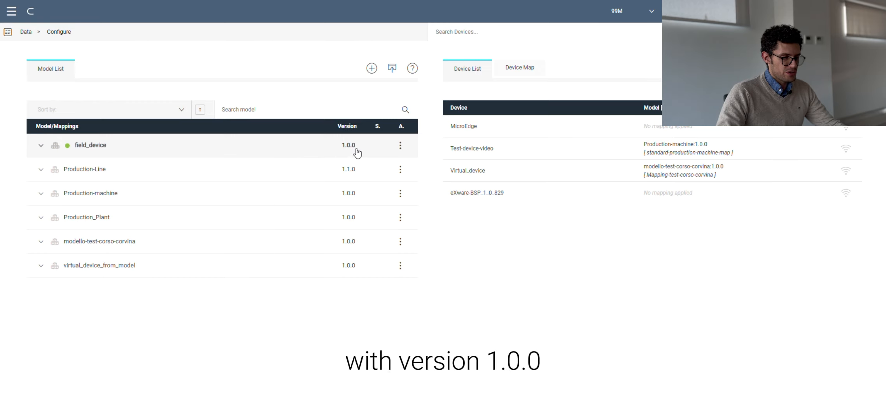
click(42, 147)
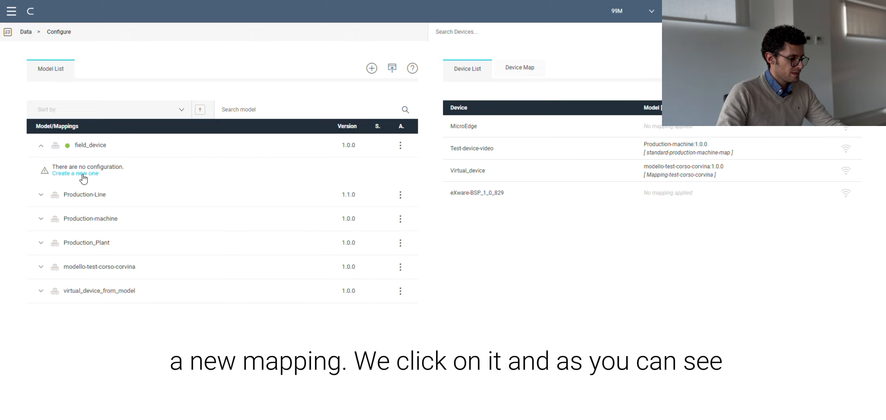
click(83, 176)
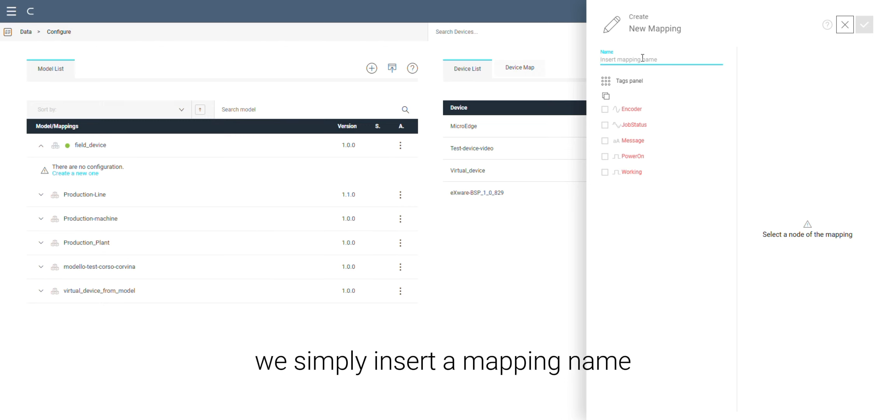
text(field_device_mapping)
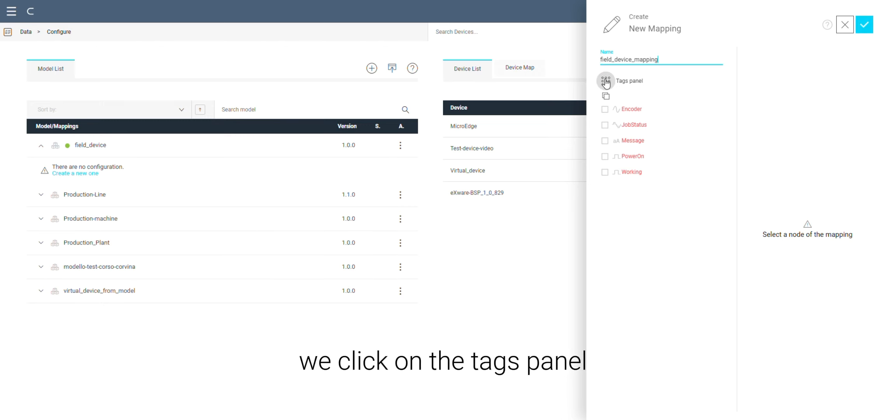
Map all tags of Test-device-video onto the matching model tags, starting with Encoder, and close the device tag list
click(605, 81)
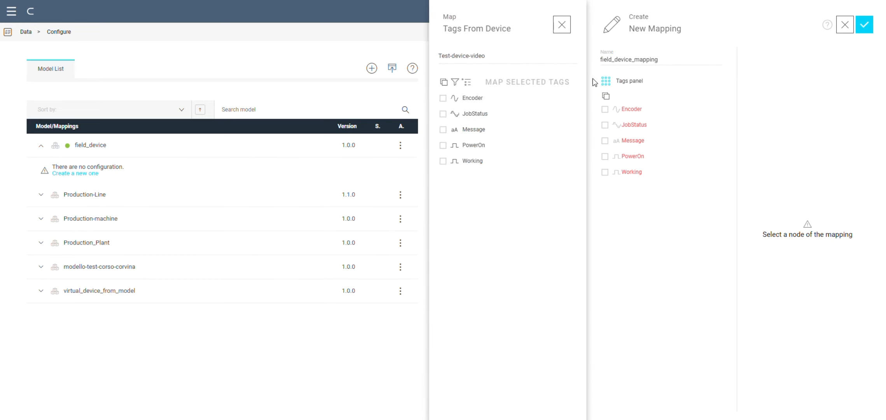
click(443, 82)
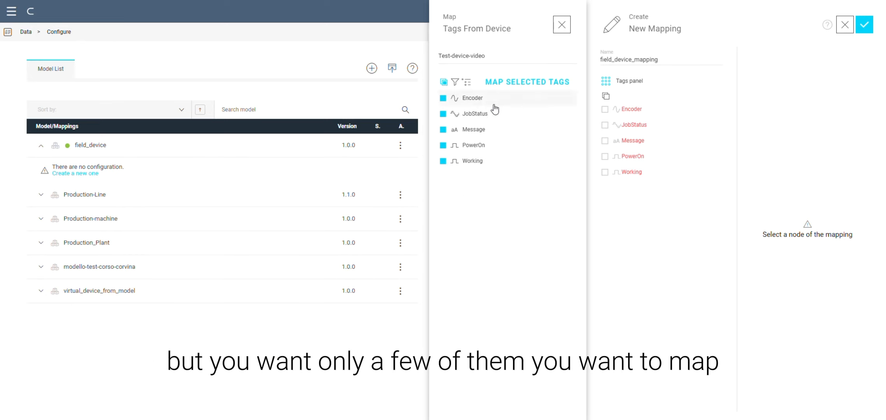
drag(475, 102, 622, 109)
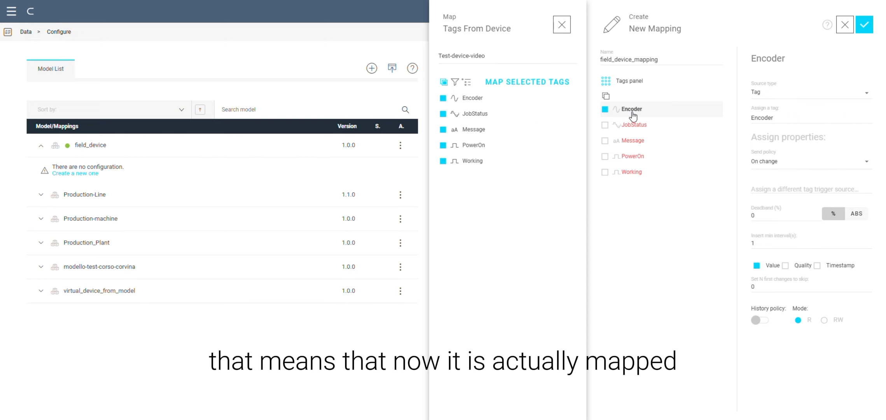
click(529, 83)
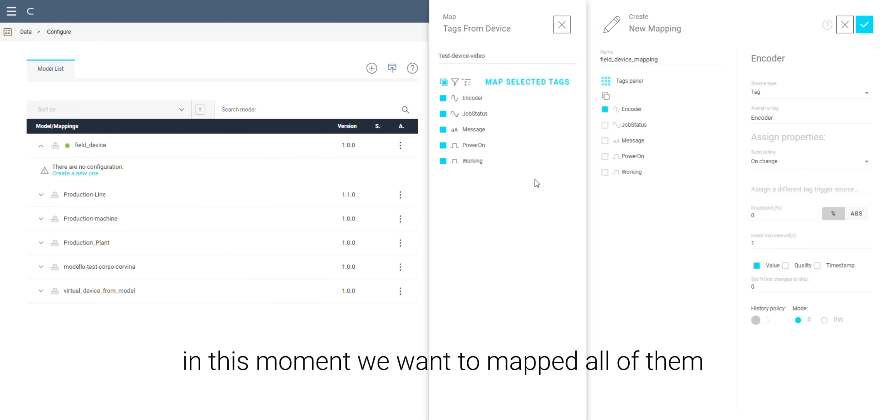
click(561, 25)
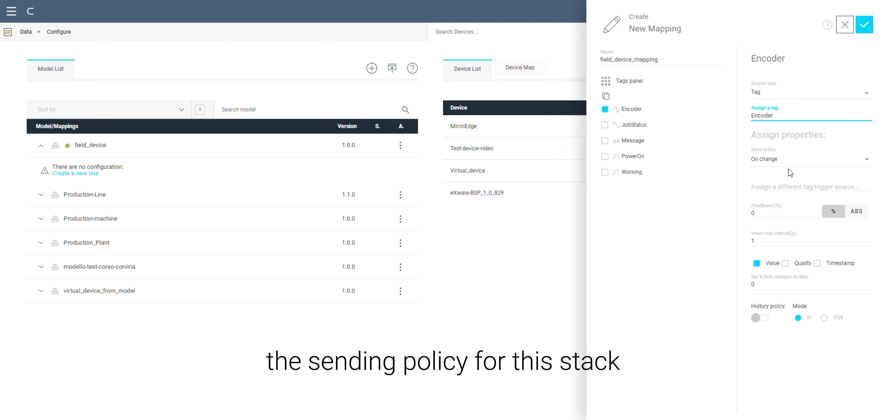
click(608, 124)
click(605, 141)
click(605, 156)
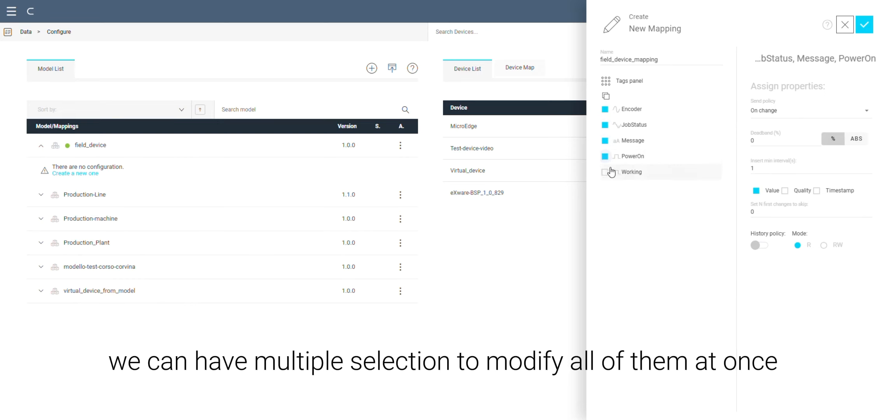
click(605, 155)
click(604, 140)
click(605, 125)
click(604, 109)
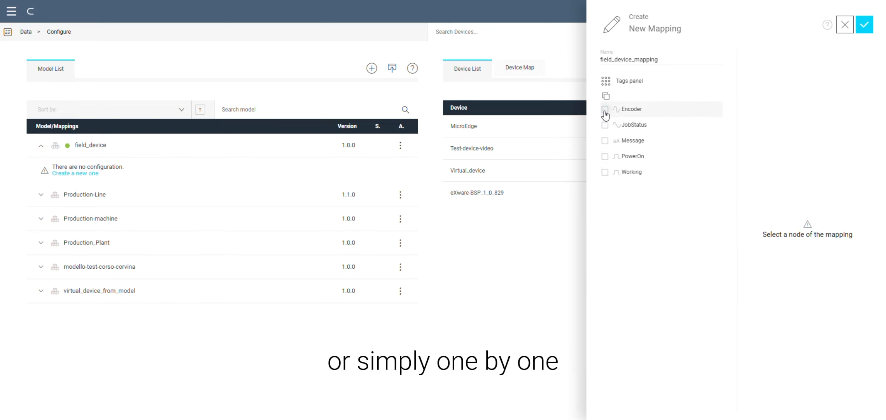
Select all tags of the mapping and choose On change as their send policy
click(606, 96)
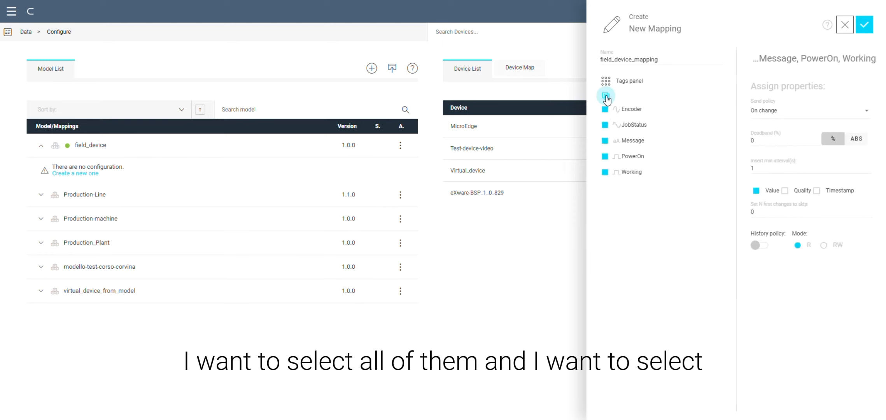
click(782, 111)
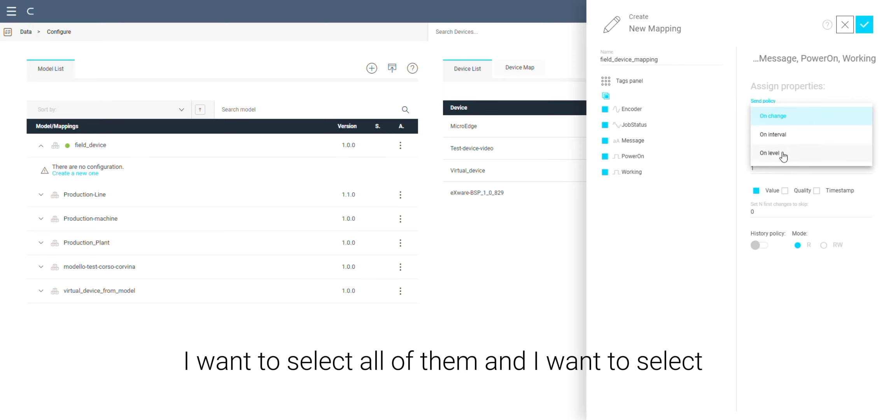
click(788, 117)
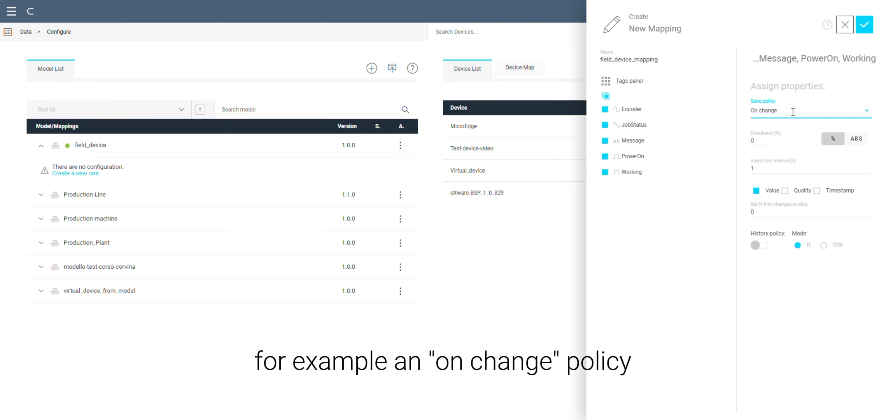
click(799, 112)
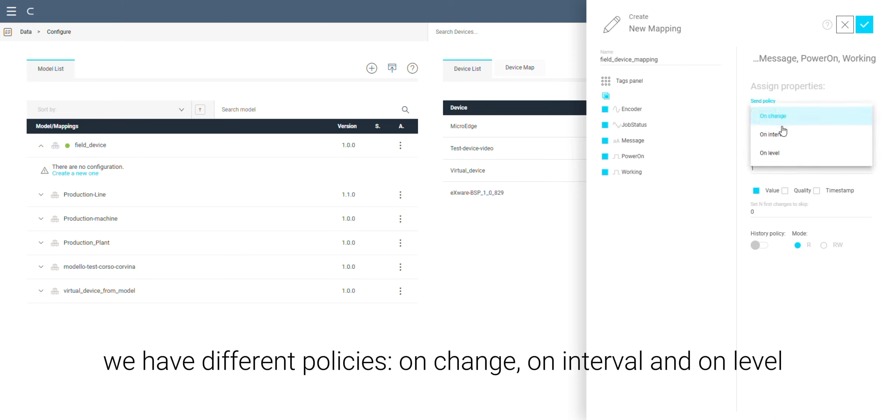
click(792, 116)
Read the mapping help on send policies, history policy, mode and formula sources
click(827, 26)
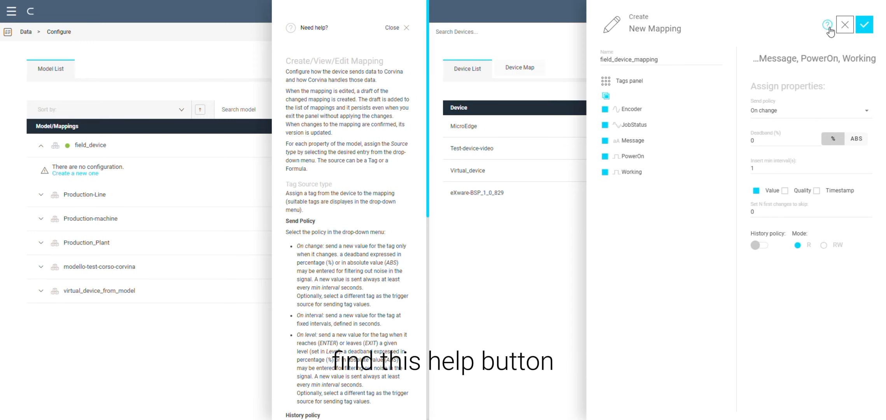
scroll(359, 206, down, 1)
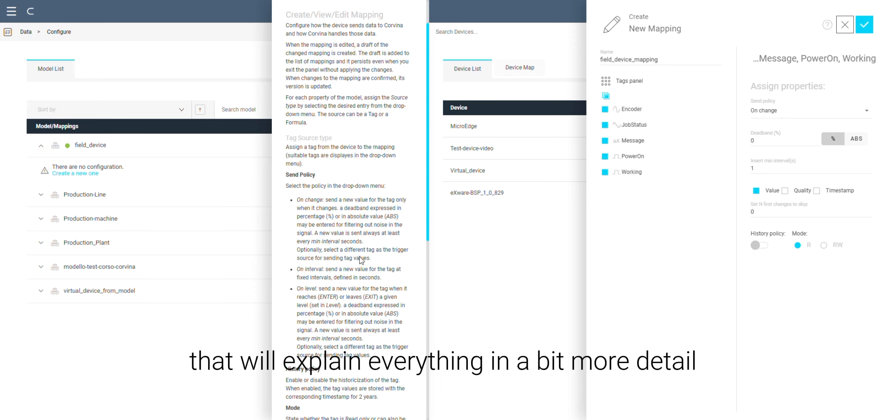
scroll(361, 260, down, 4)
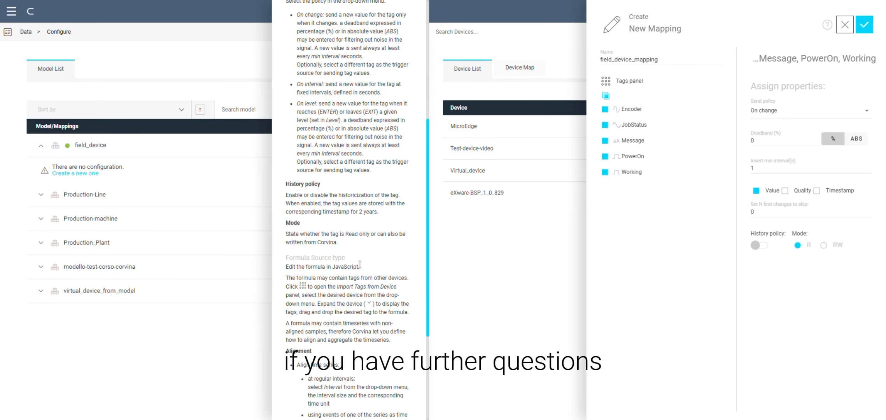
scroll(359, 265, up, 5)
click(387, 27)
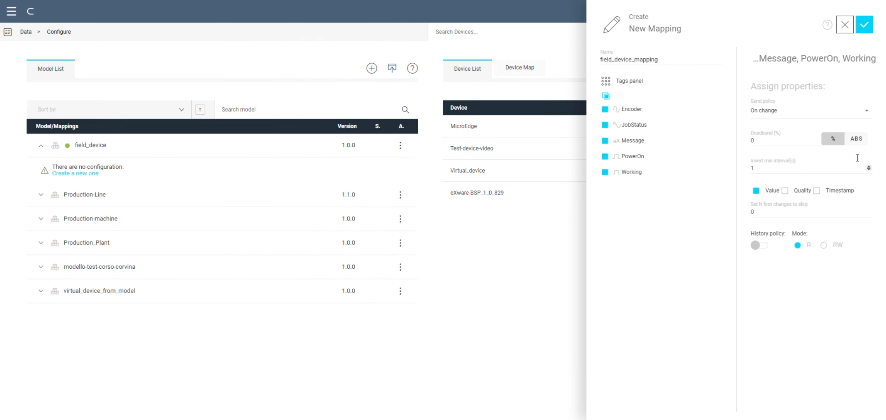
Reselect the On change policy for the selected tags and enter a minimum interval of 1 second
click(854, 112)
click(813, 118)
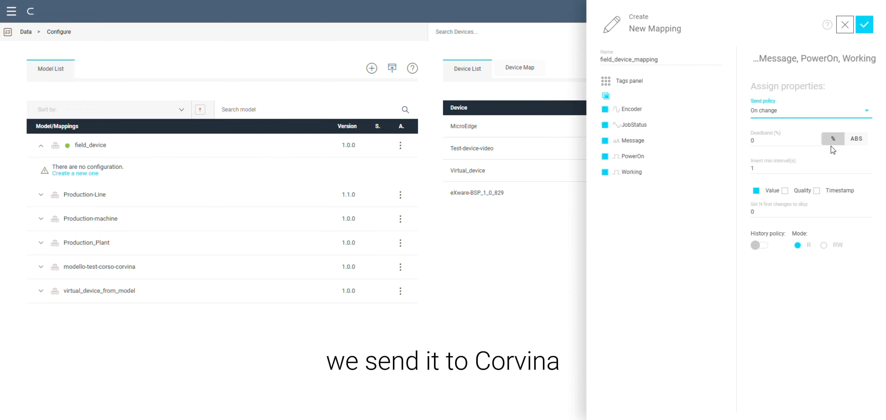
click(766, 169)
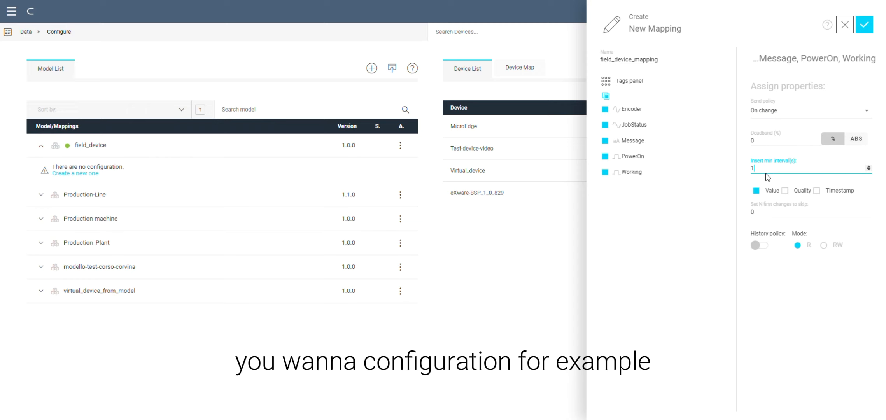
key(BackSpace)
text(1)
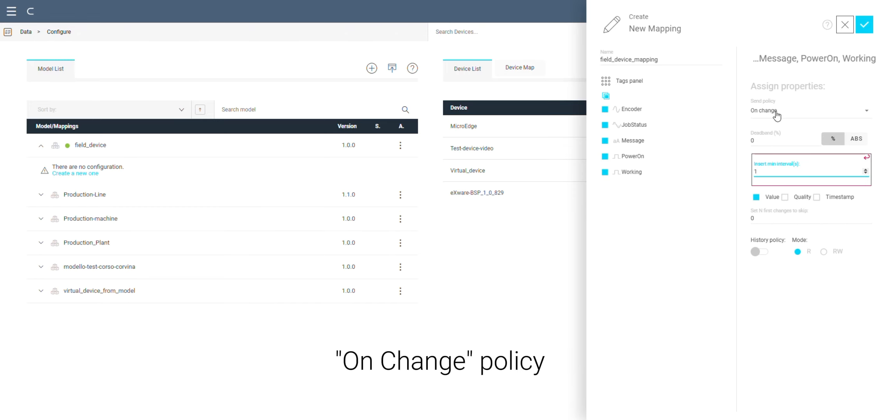
Set the deadband of the selected tags to 1 % and enable their history policy
click(765, 141)
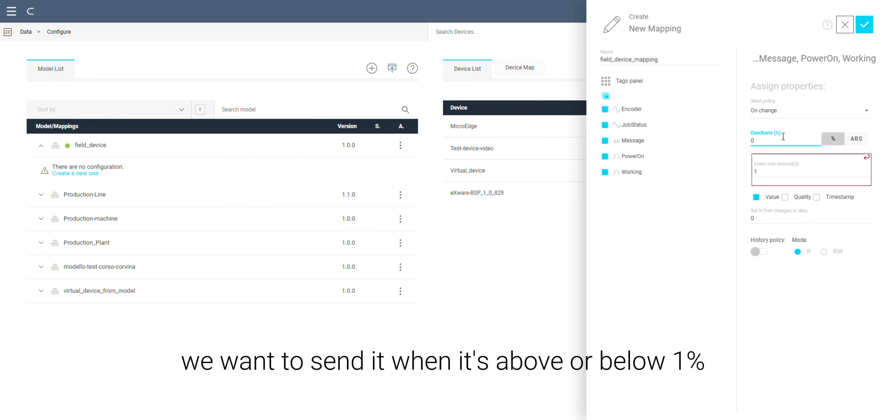
key(BackSpace)
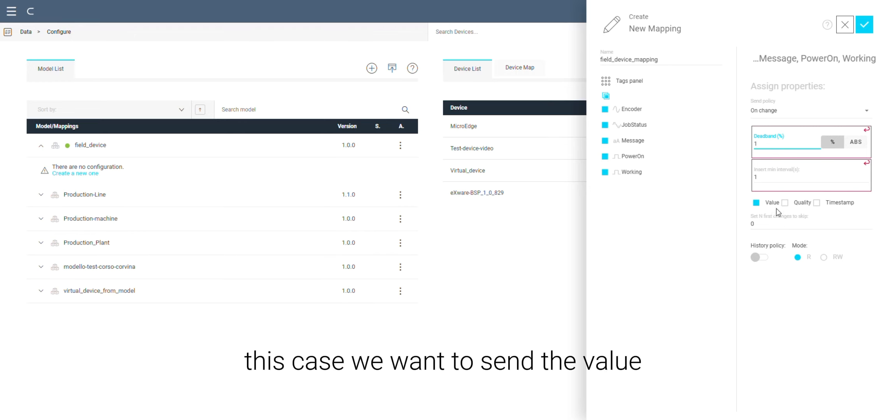
click(768, 260)
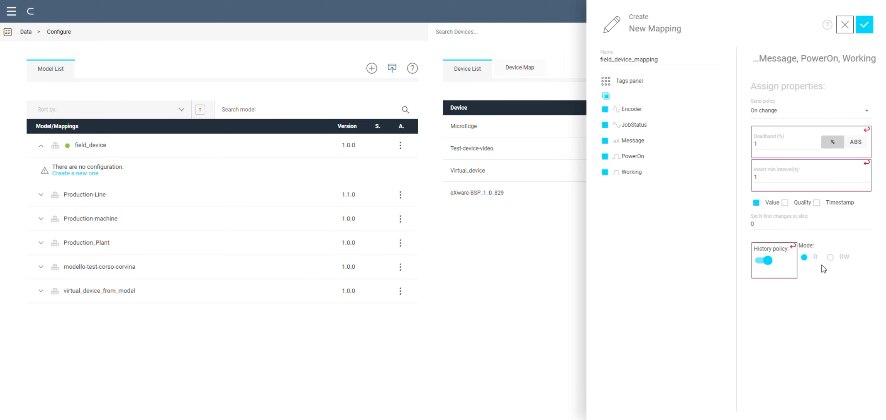
Choose read-only mode (R) for the selected tags and save field_device_mapping
click(807, 263)
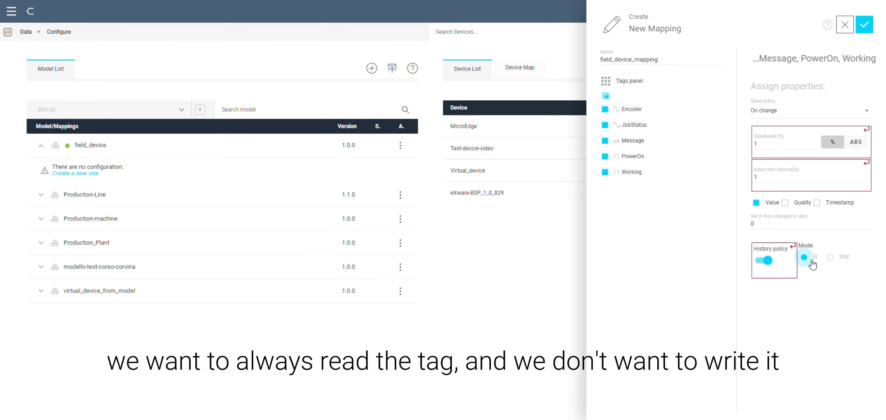
click(864, 26)
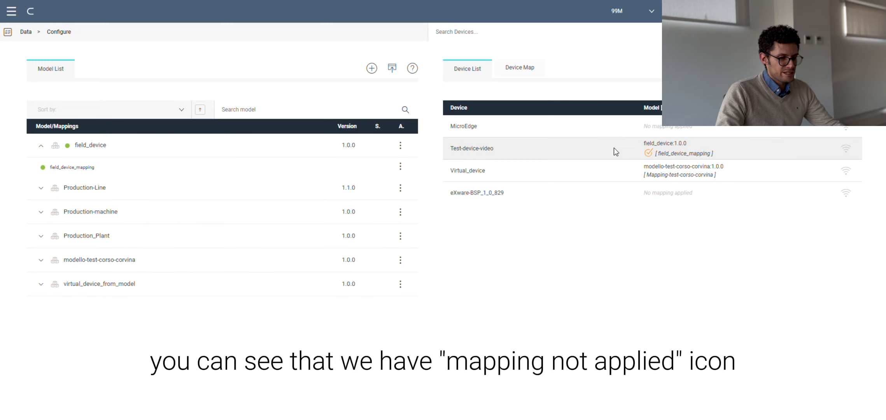
mouse_move(649, 155)
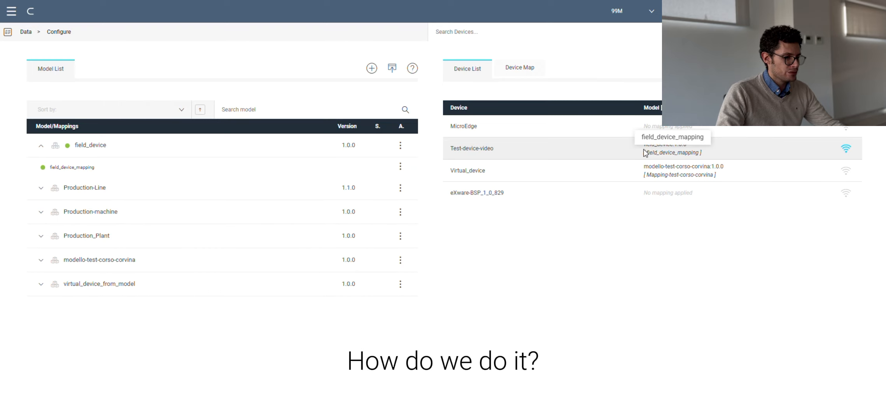
In the Data Explore section, view the details of Test-device-video's Encoder tag and sort its past values by timestamp, newest first
click(12, 11)
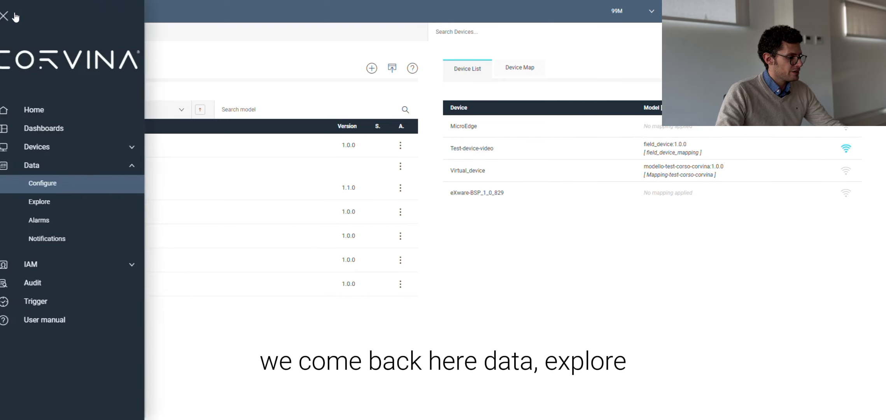
click(70, 203)
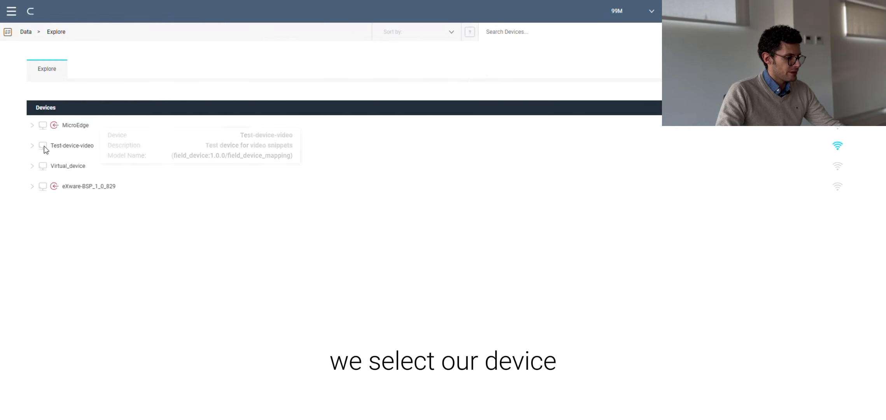
click(33, 146)
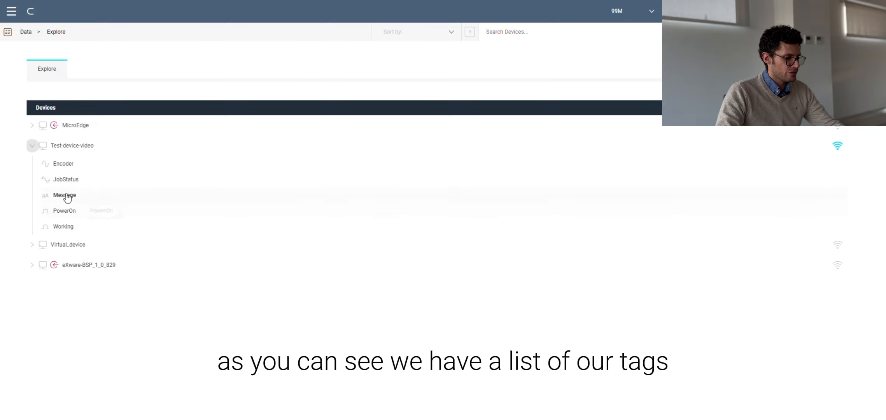
click(69, 165)
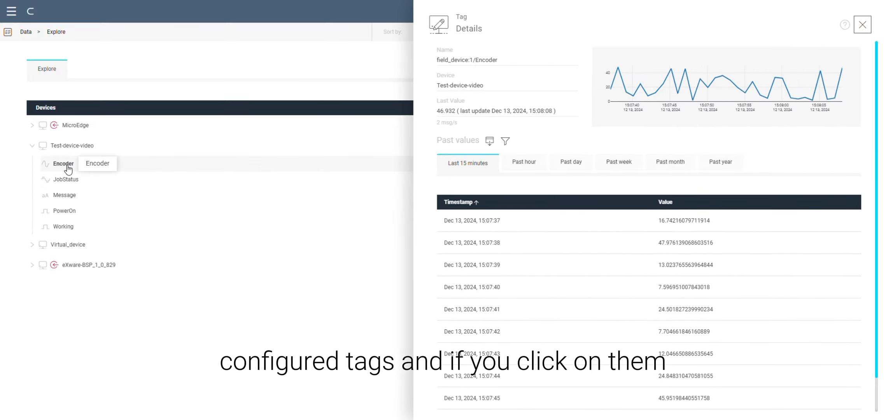
click(459, 202)
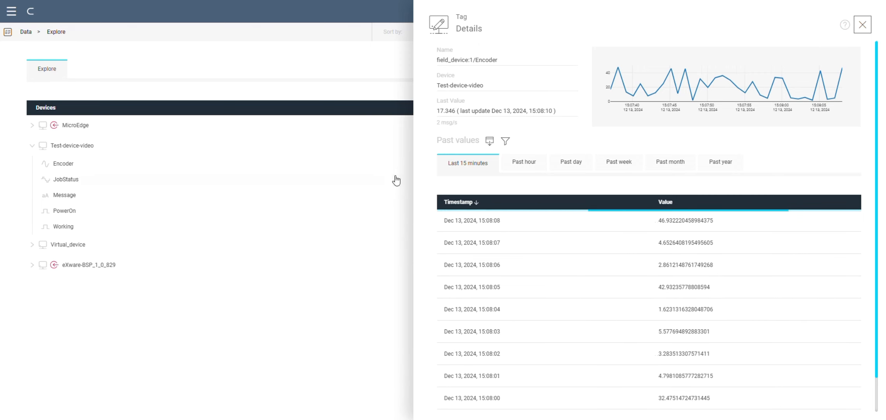